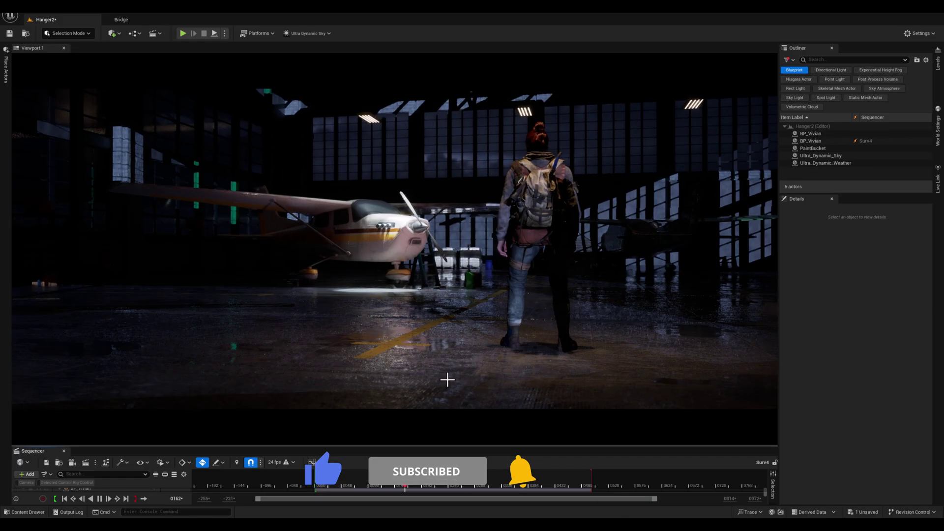
Rewind the sequence and delete the existing Ultra_Dynamic_Sky and Ultra_Dynamic_Weather actors
drag(432, 473, 252, 466)
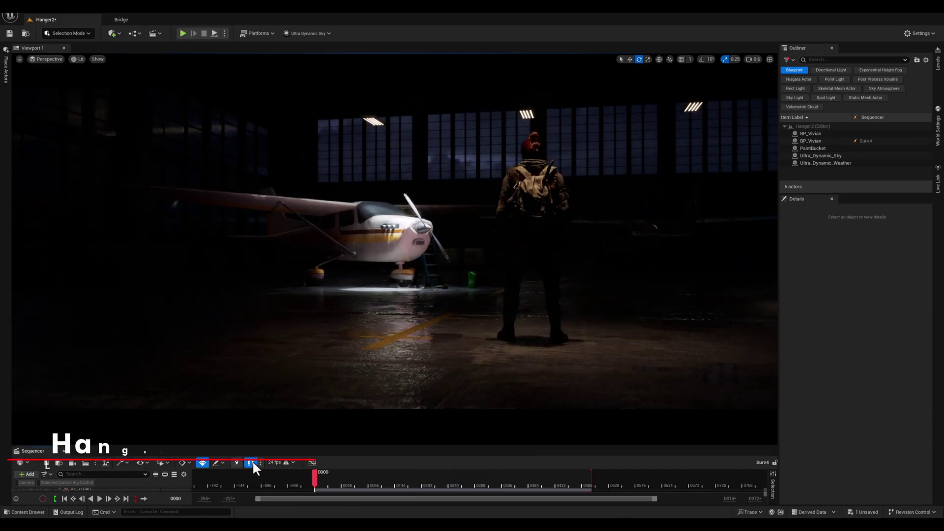
click(851, 162)
ctrl+click(849, 156)
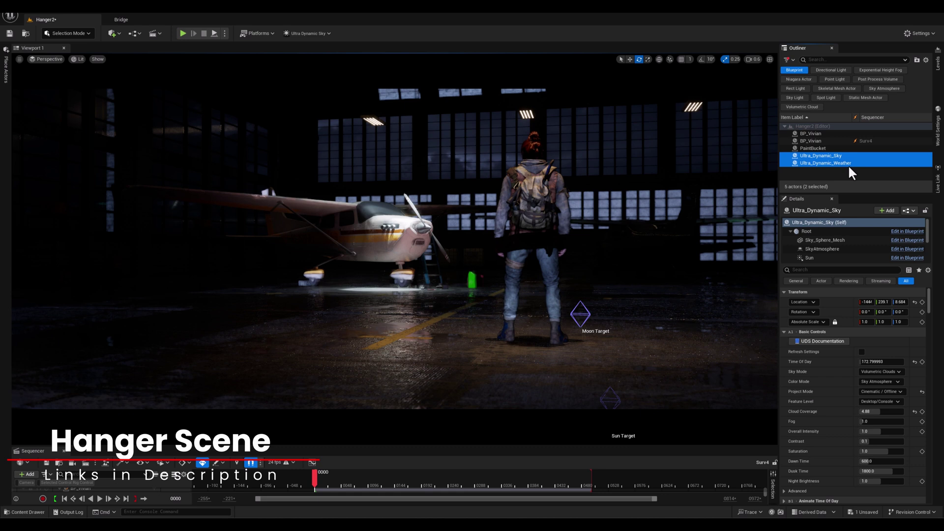
key(Delete)
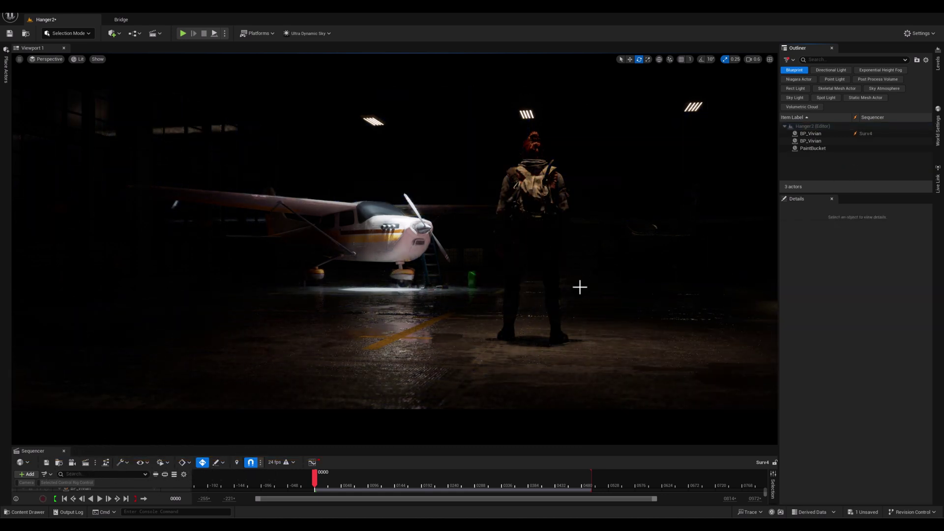
Place a new Ultra_Dynamic_Sky in the hangar and lower Time Of Day to 172.8 for night
key(ctrl+space)
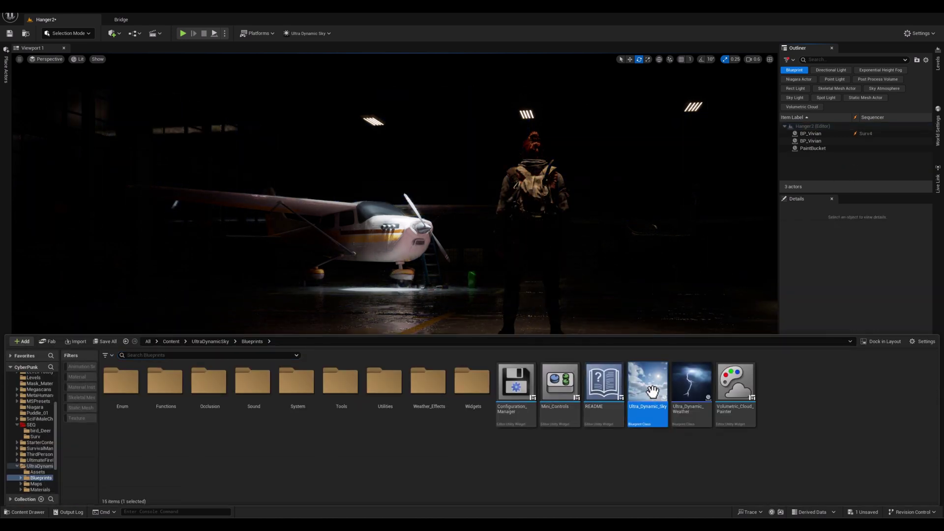
drag(653, 392, 534, 316)
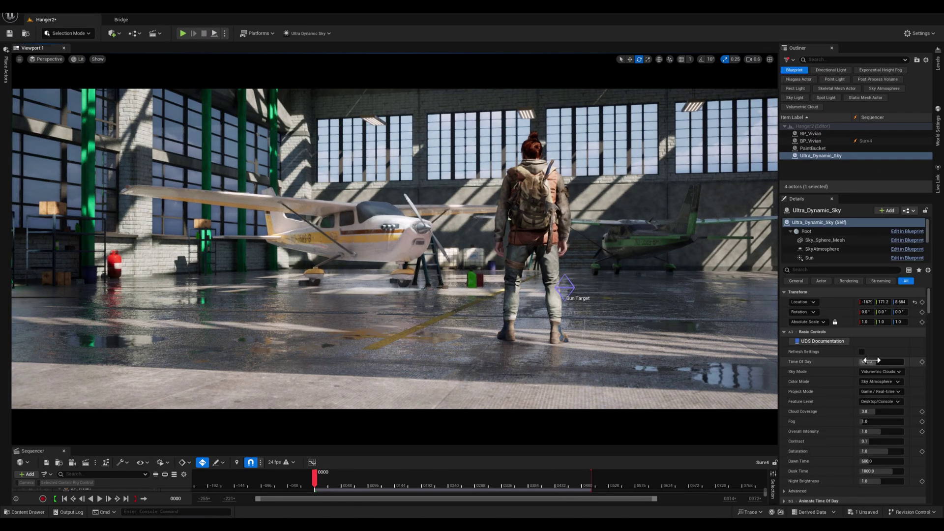
drag(869, 360, 833, 361)
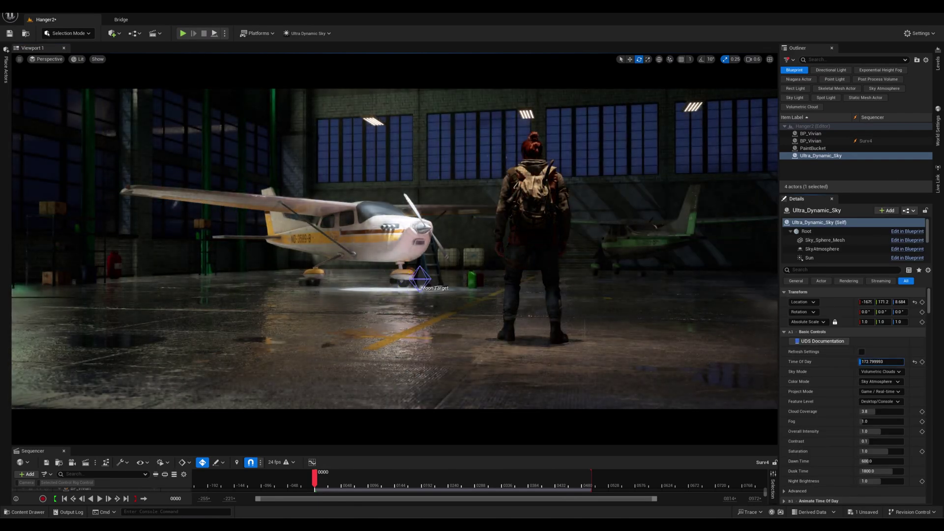
Set the sky's Project Mode to Cinematic / Offline
click(878, 391)
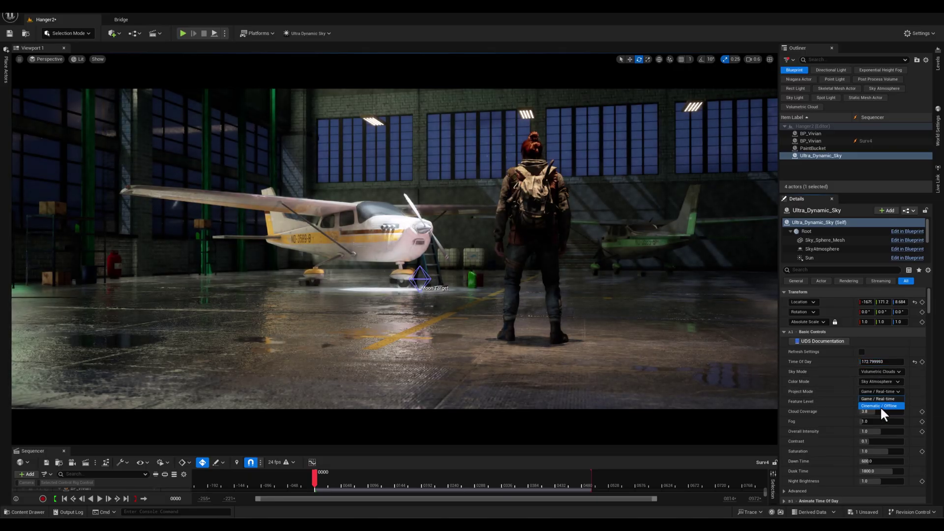
click(881, 406)
scroll(873, 416, down, 6)
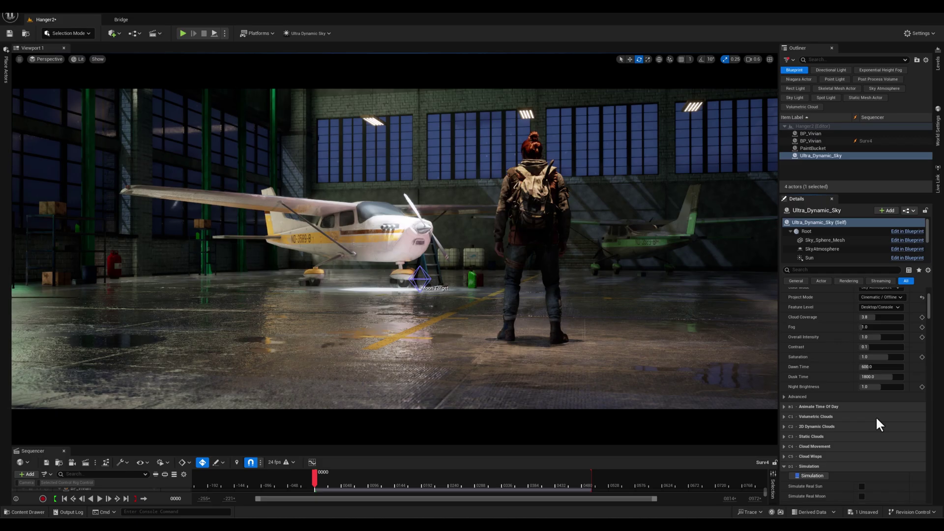
scroll(848, 408, down, 1)
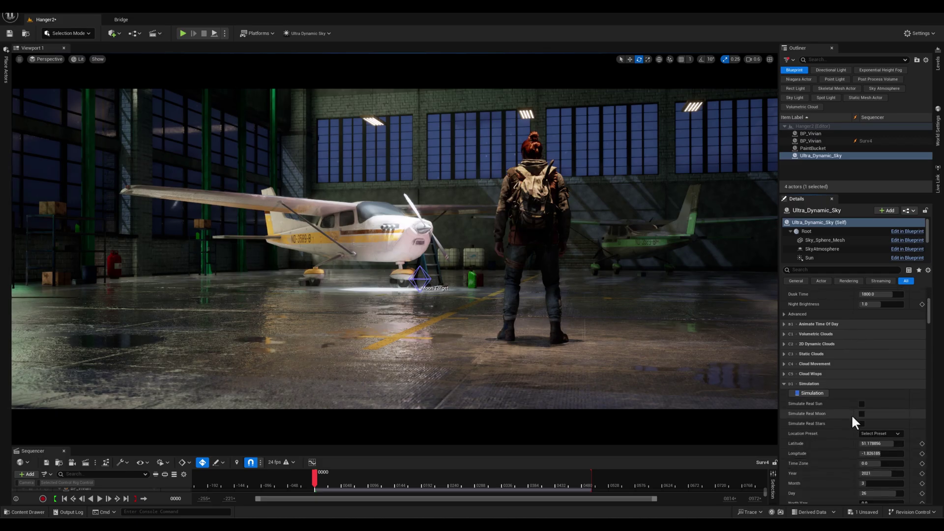
Enable Simulate Real Moon, move Latitude to a southern value, and raise Moon Scale to 2.7876
click(861, 414)
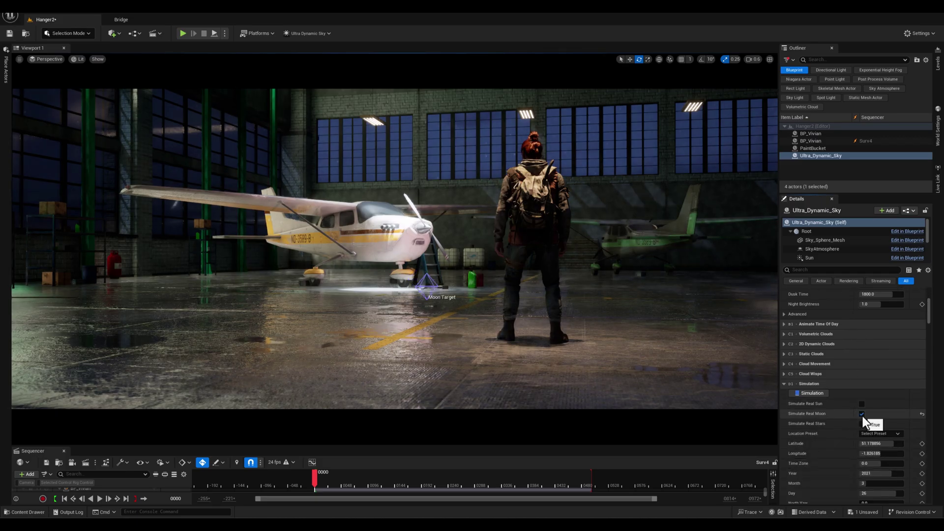
scroll(861, 409, down, 1)
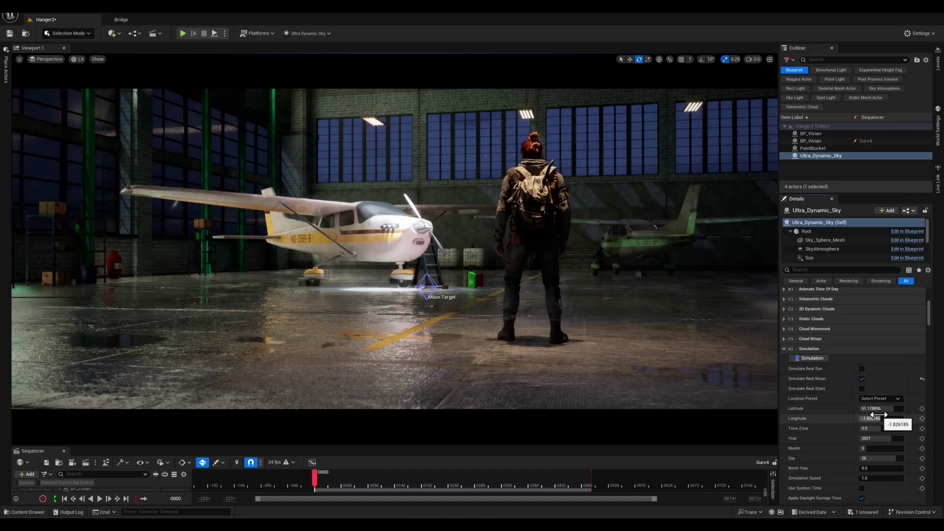
mouse_move(875, 408)
mouse_down()
mouse_move(831, 408)
mouse_move(884, 419)
mouse_move(858, 409)
mouse_up()
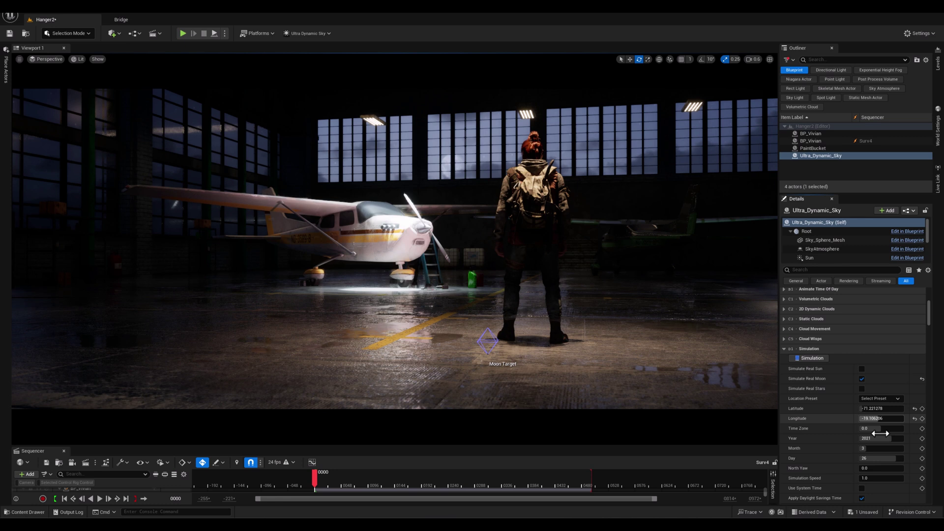
scroll(852, 453, down, 6)
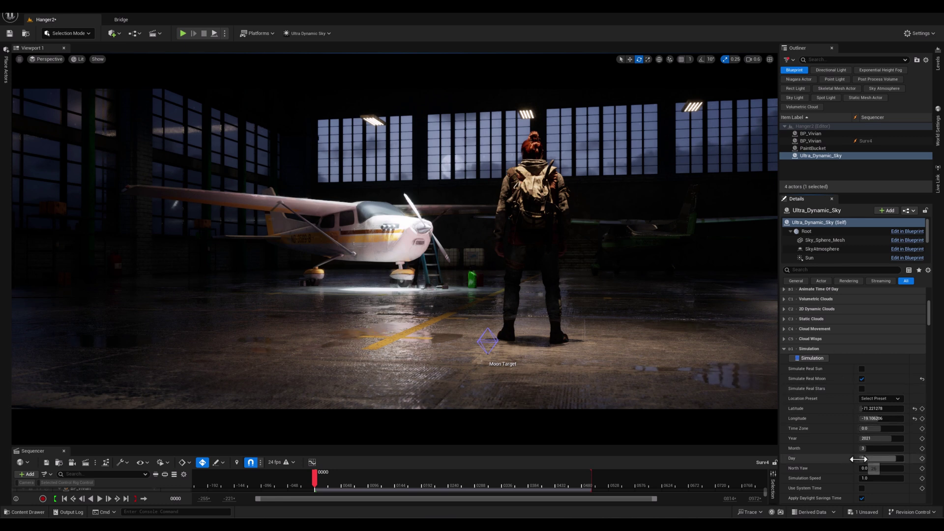
scroll(833, 423, down, 3)
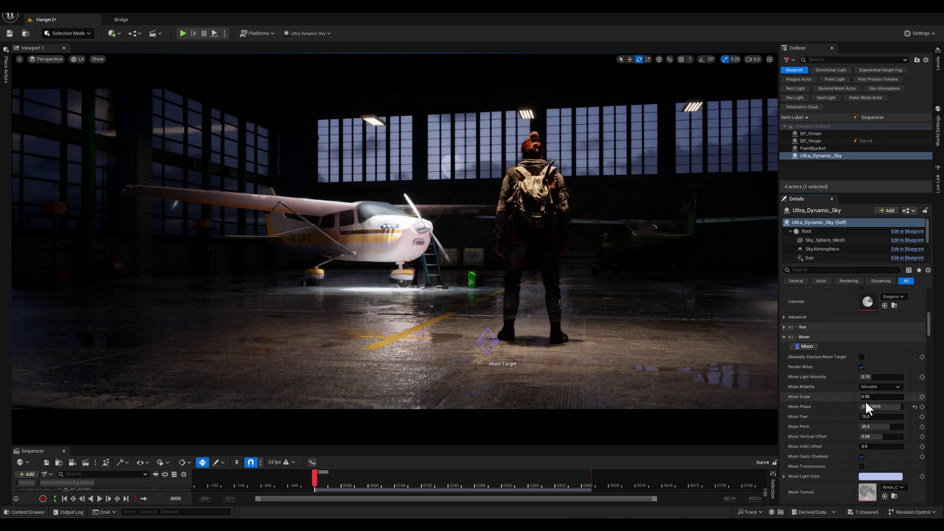
drag(868, 396, 895, 396)
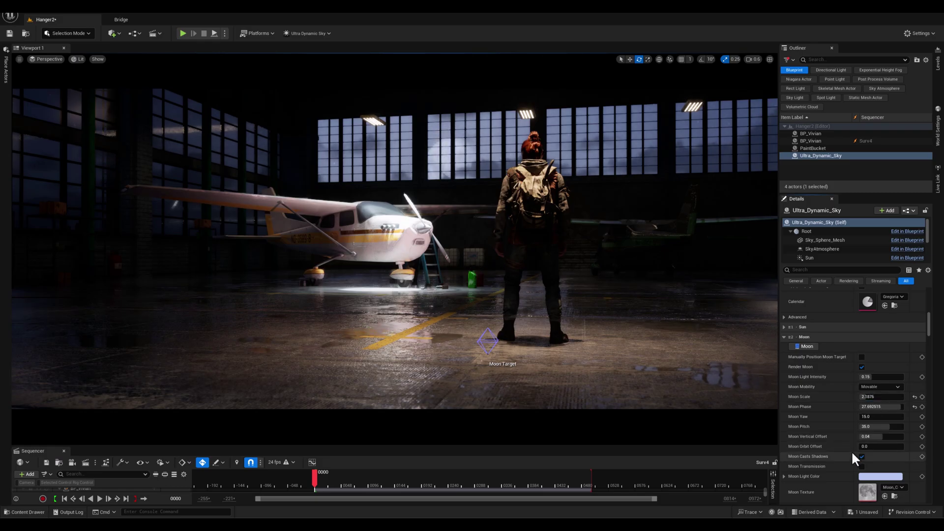
scroll(848, 443, down, 6)
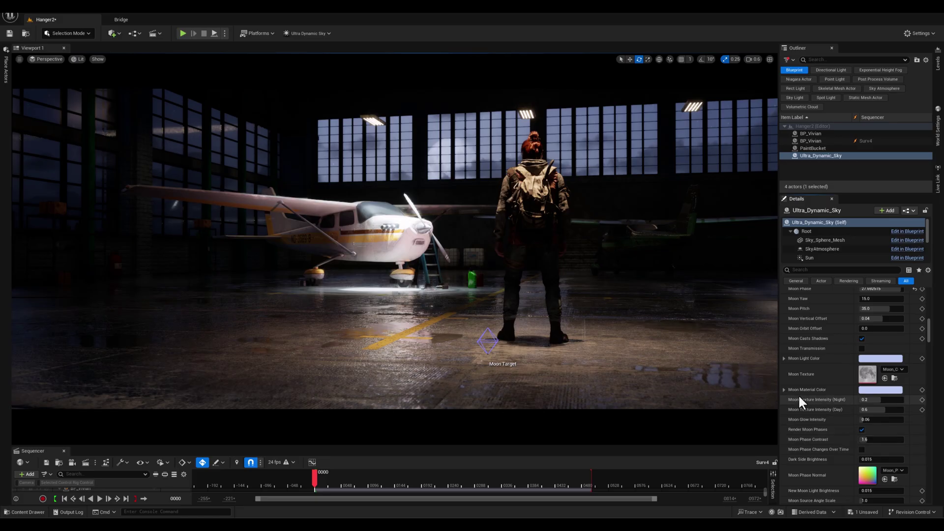
scroll(799, 398, down, 7)
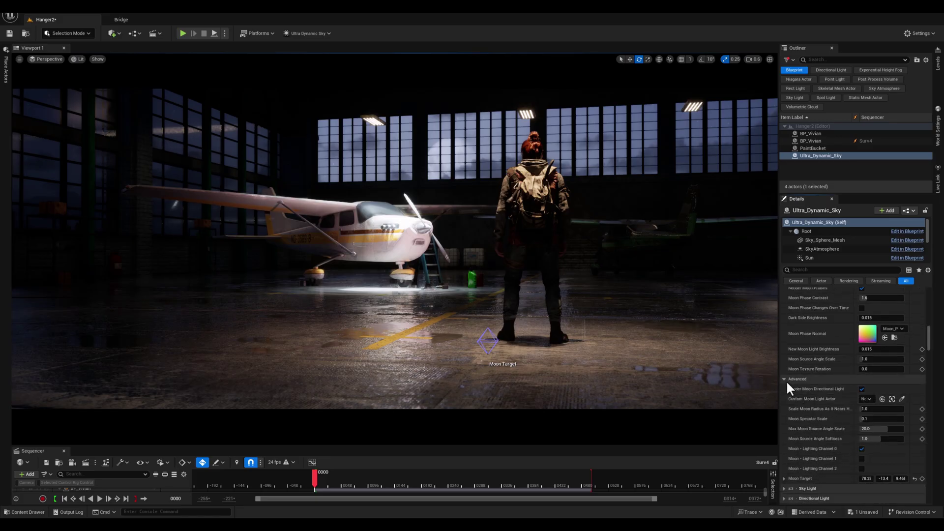
Collapse the moon's Advanced settings and untick Apply Exposure Settings
click(783, 380)
scroll(787, 378, down, 2)
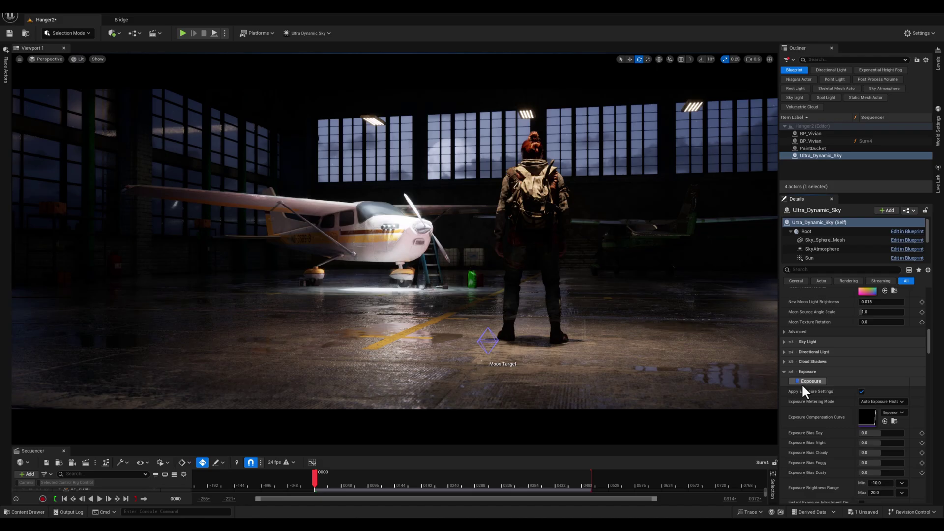
click(862, 391)
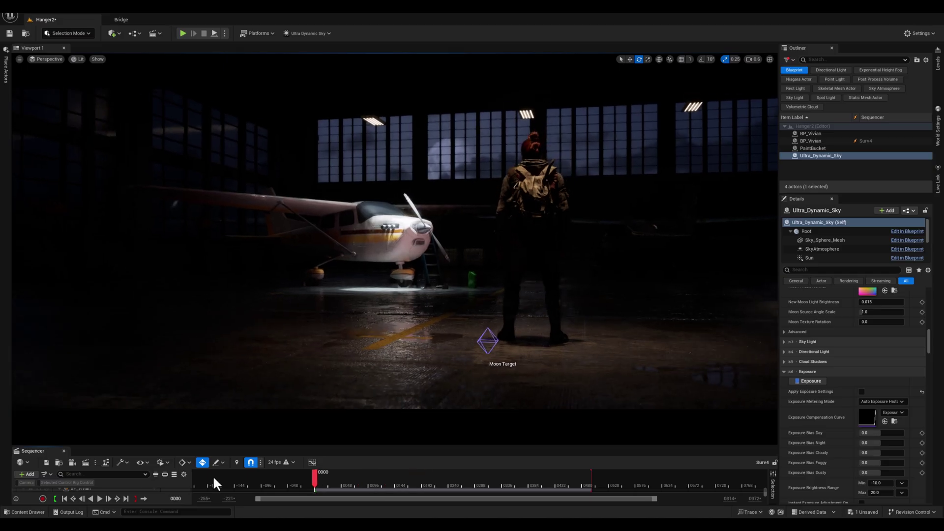
Tick Use Volumetric Fog in the Volumetric Fog section
scroll(841, 434, down, 10)
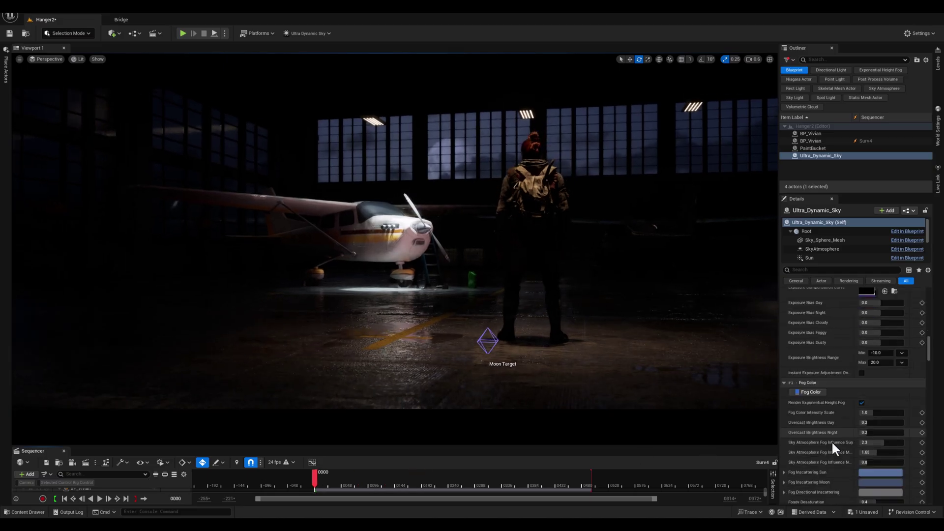
scroll(811, 419, down, 7)
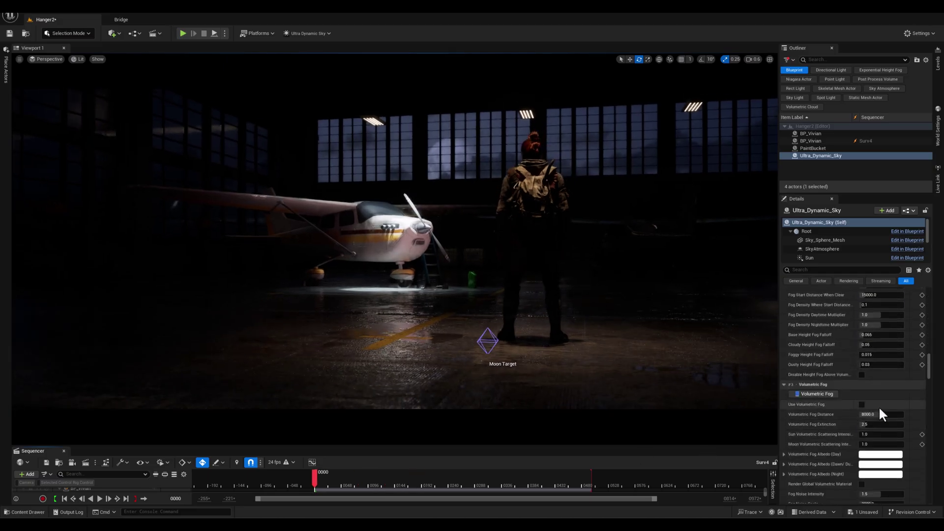
click(862, 405)
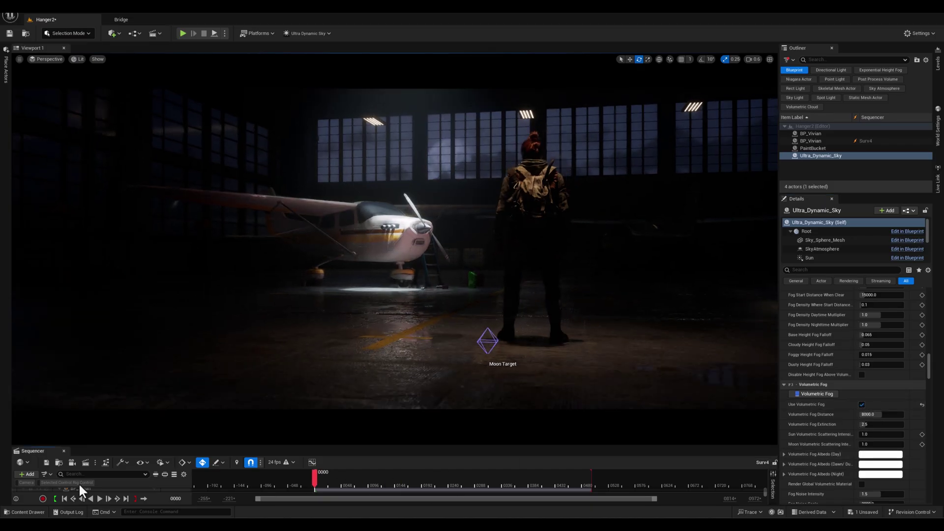
Drag Ultra_Dynamic_Weather from the Content Drawer into the hangar viewport
key(ctrl+space)
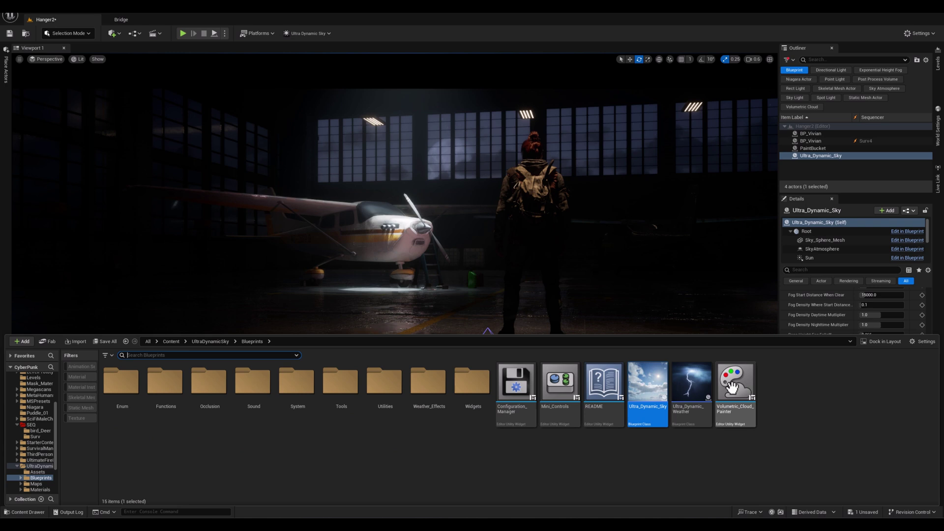
click(694, 394)
drag(695, 398, 650, 372)
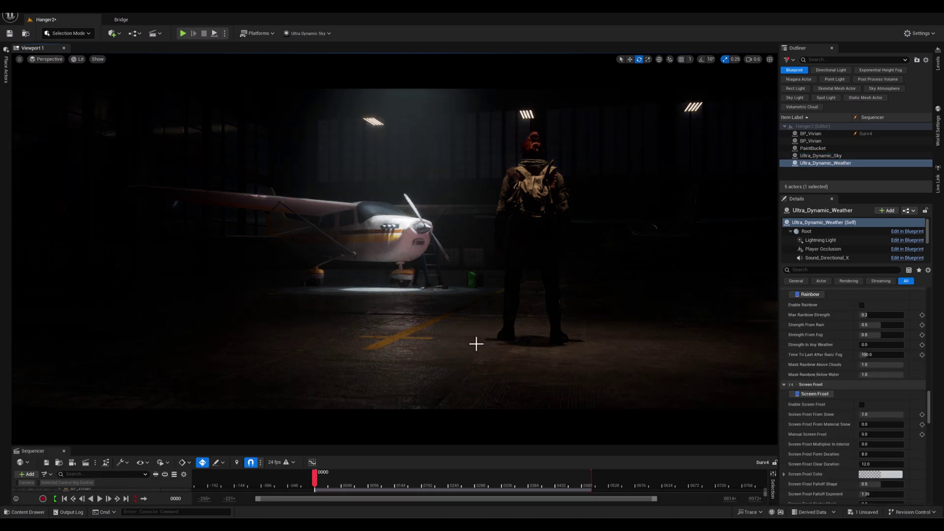
scroll(829, 329, up, 20)
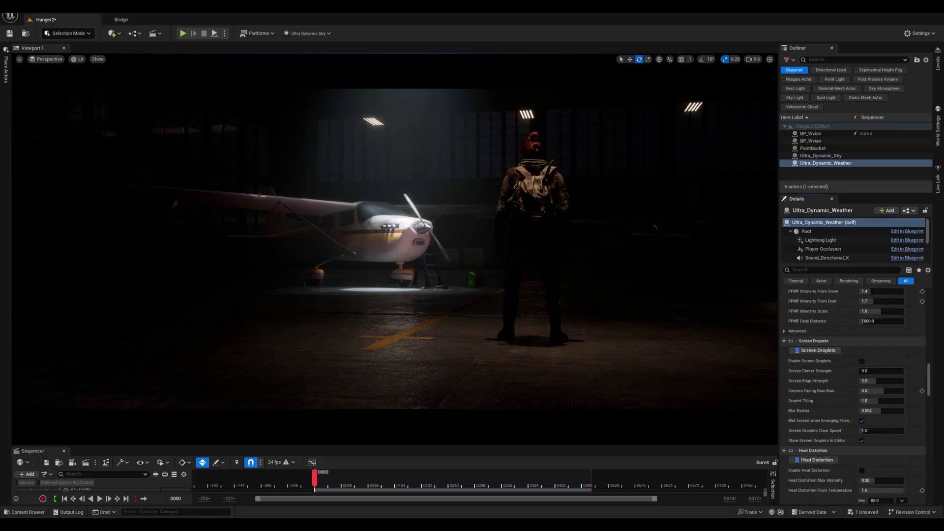
scroll(851, 463, up, 6)
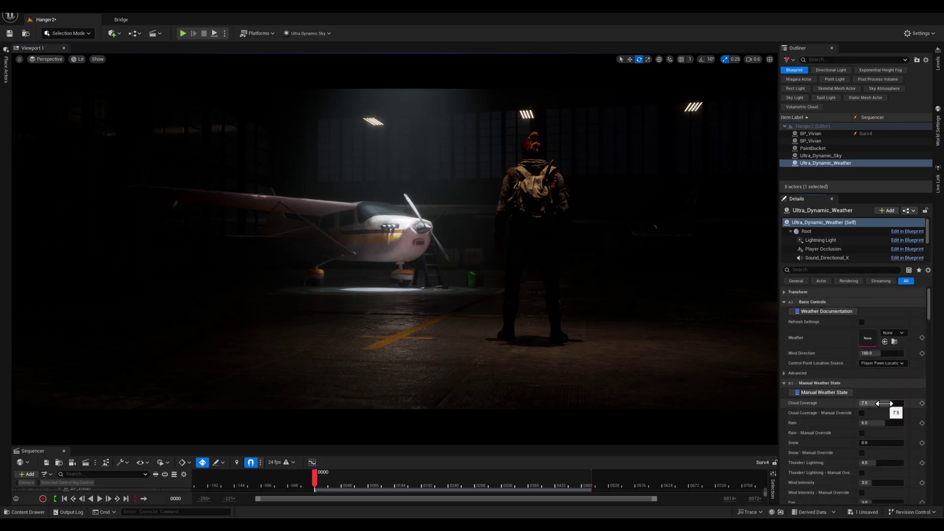
Lower Cloud Coverage to about 4.52, with Rain at 0
drag(880, 403, 836, 424)
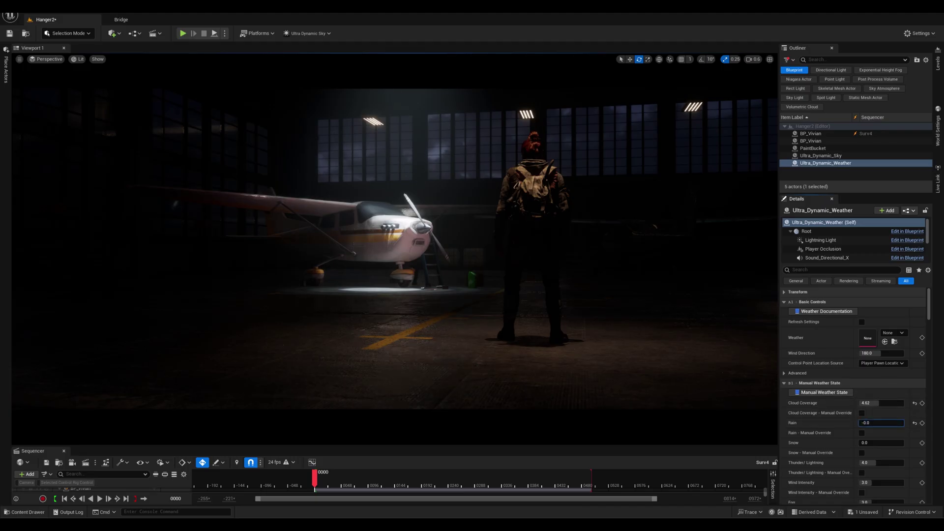
scroll(877, 431, down, 5)
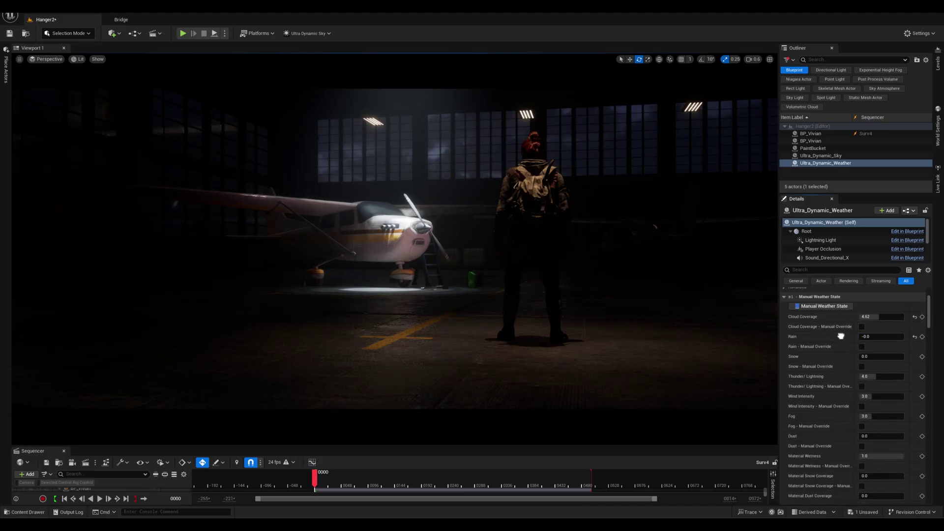
scroll(822, 386, down, 2)
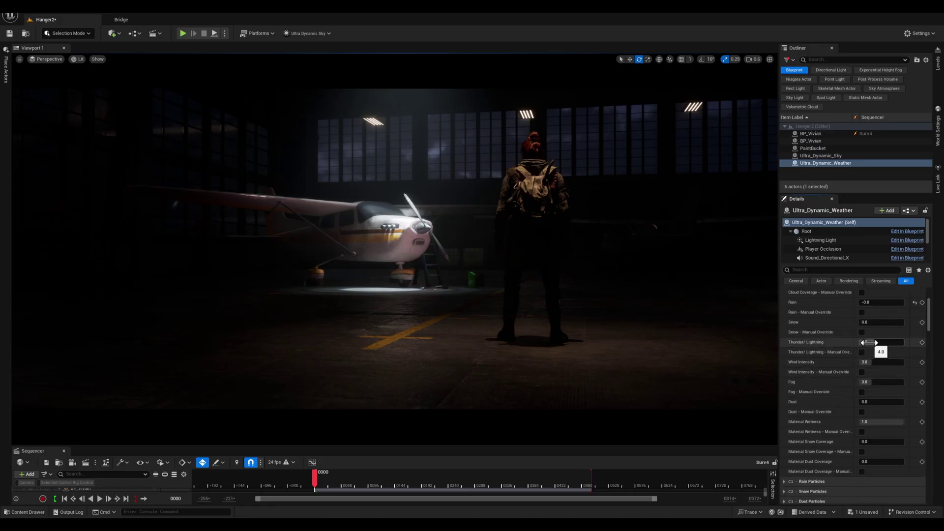
Enable Thunder/Lightning Manual Override and set Thunder/Lightning to 10.0
drag(870, 346, 869, 346)
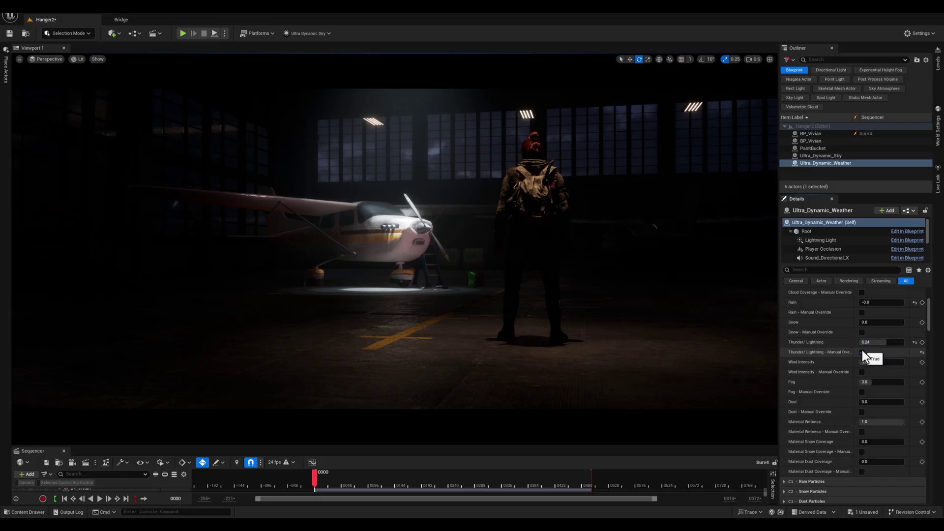
click(862, 352)
drag(880, 342, 903, 342)
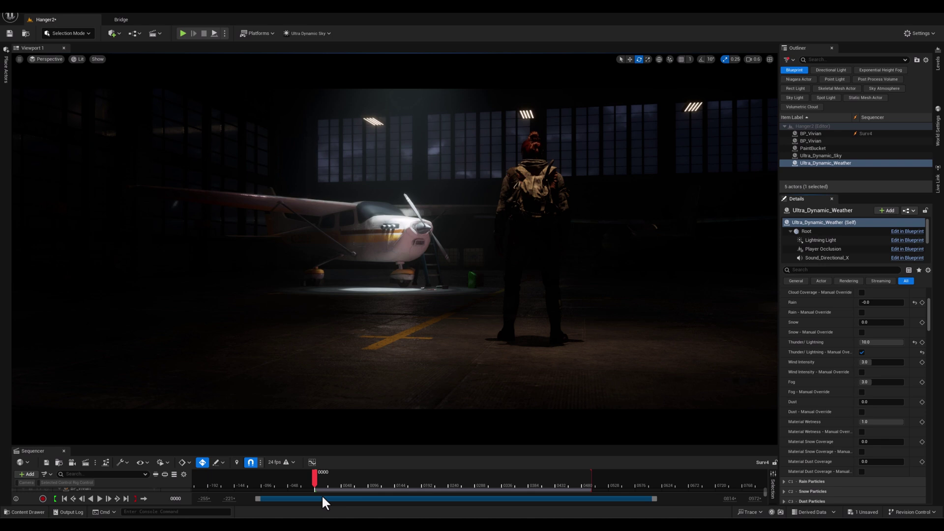
Scrub and play the Sequencer to preview the lightning flashes, then return to frame 0024
mouse_move(320, 479)
mouse_down()
mouse_move(336, 473)
mouse_move(329, 476)
mouse_up()
key(space)
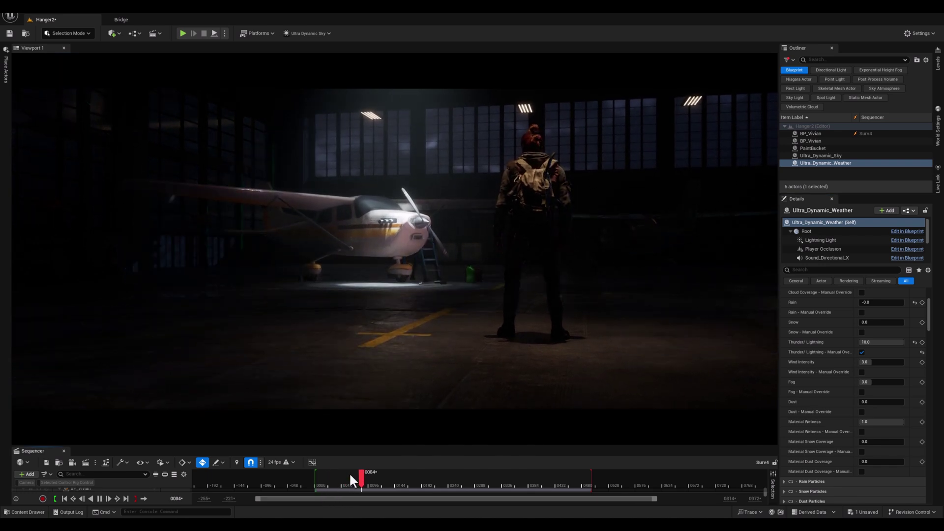
drag(349, 473, 328, 476)
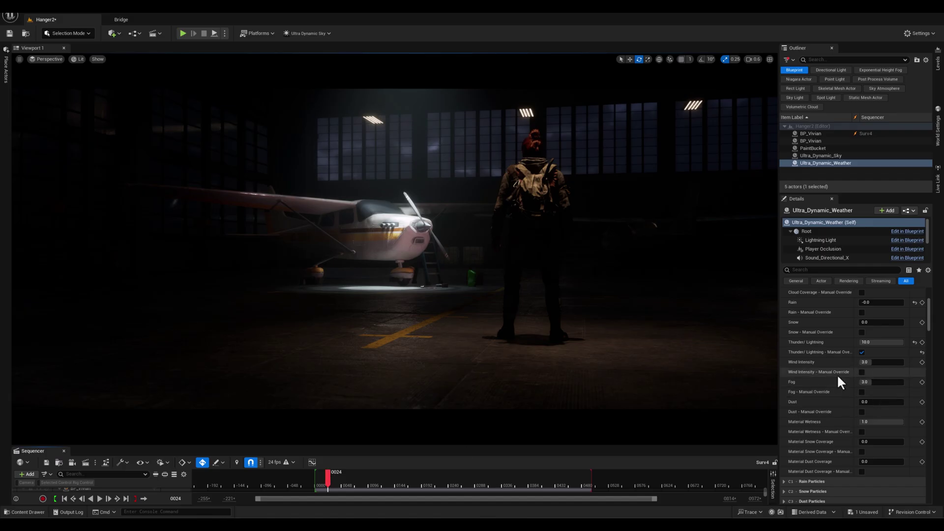
Expand Dynamic Landscape Weather Effects and set Puddle Coverage to about 0.284, with Material Wetness at 1.0
scroll(830, 381, down, 3)
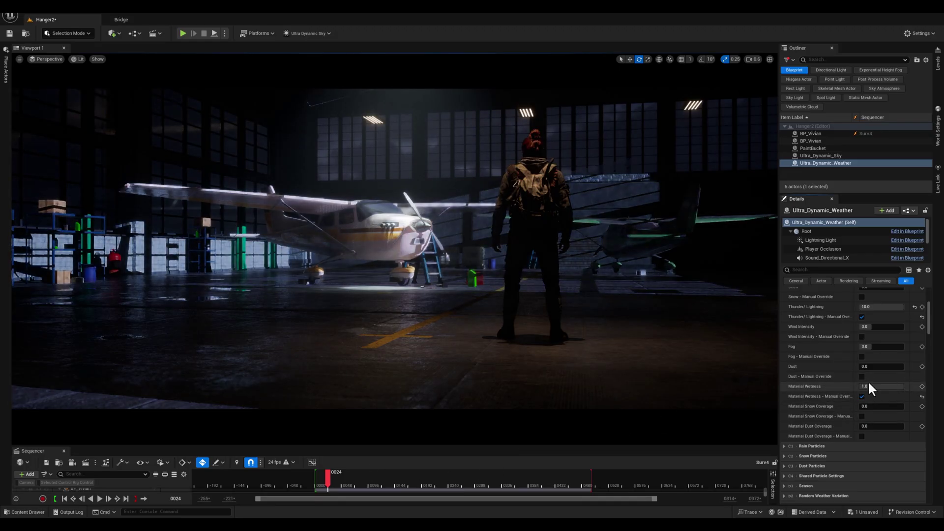
scroll(868, 382, down, 3)
scroll(868, 385, down, 3)
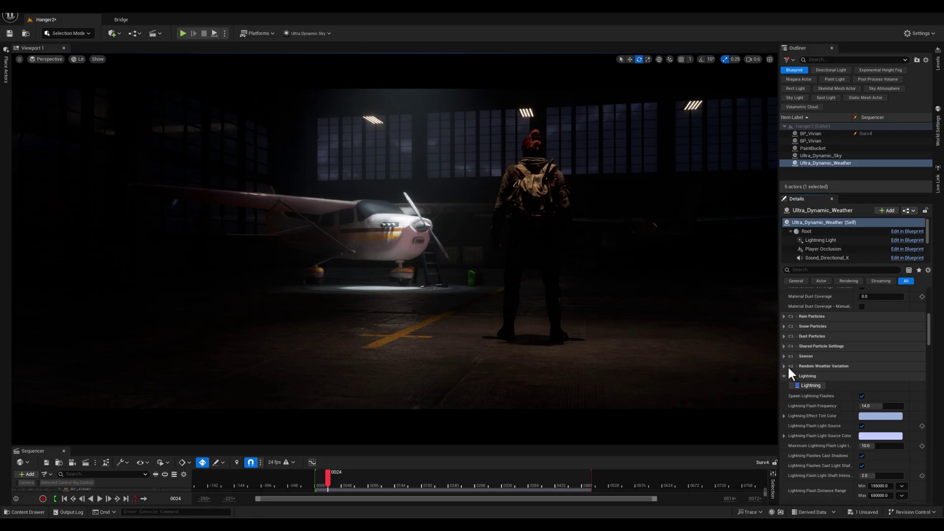
scroll(788, 369, down, 10)
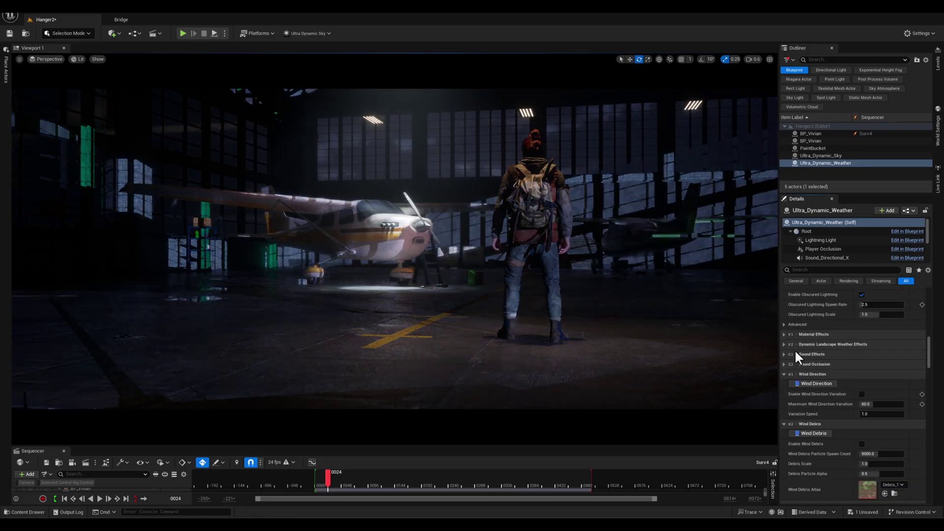
click(784, 345)
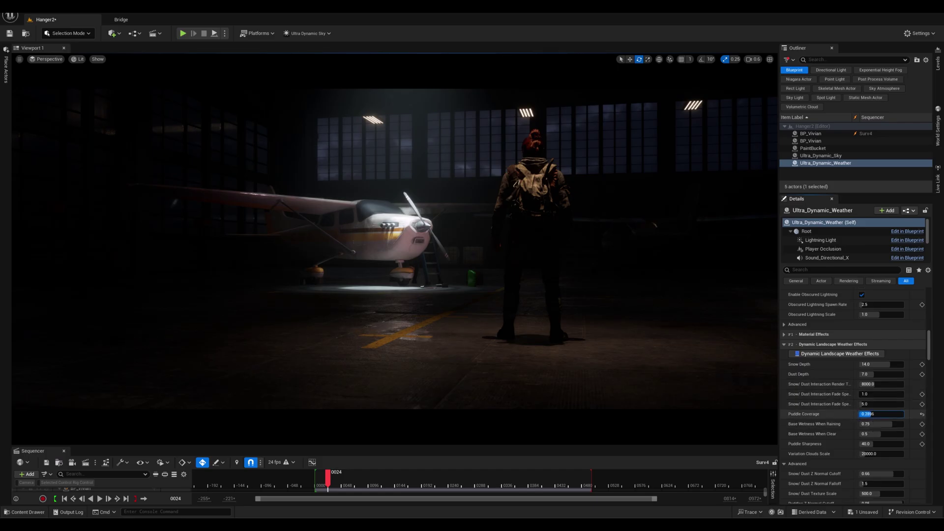
drag(871, 414, 892, 434)
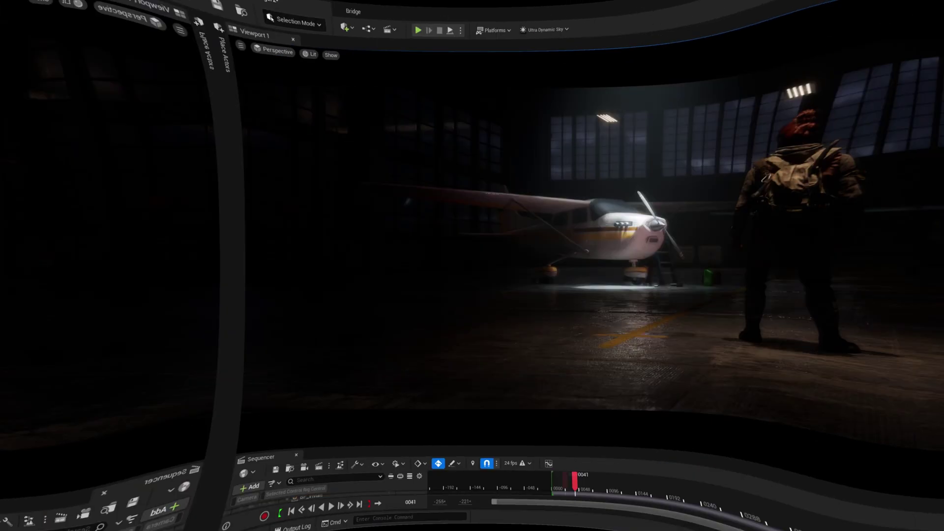
Raise Lightning Flash Frequency from 14.0 to 25.0 and play the sequence to preview it
scroll(819, 498, up, 6)
scroll(819, 498, up, 3)
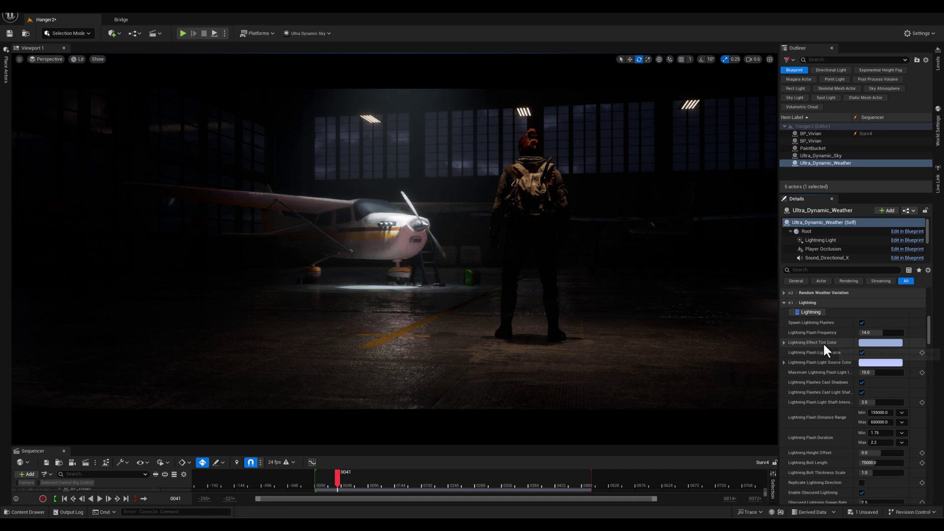
scroll(823, 342, down, 1)
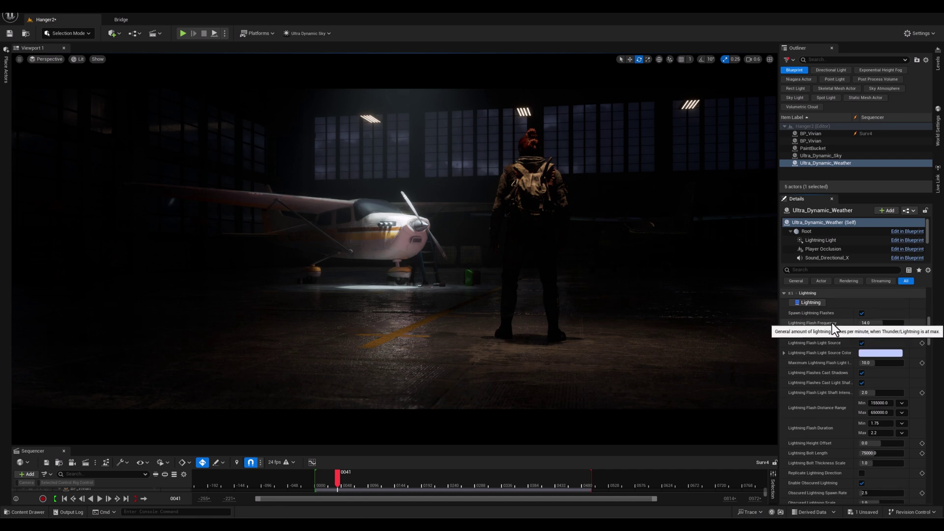
drag(880, 323, 899, 323)
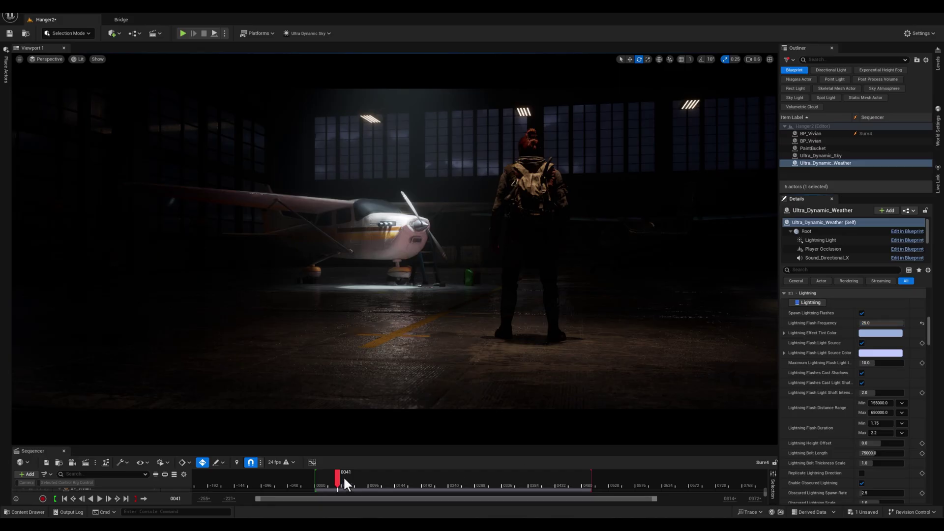
key(space)
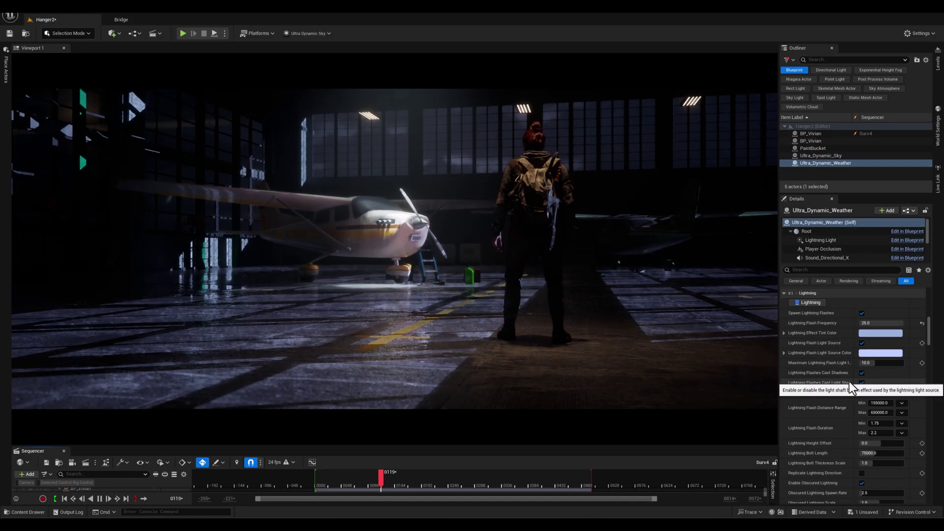
scroll(834, 352, down, 1)
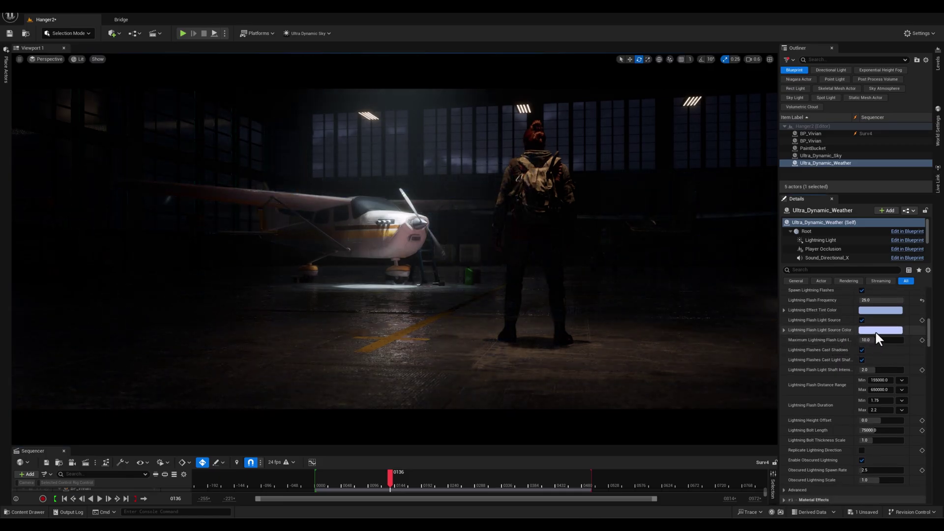
Set the lightning flash light colour to a pale blue-violet in the colour picker and confirm
click(876, 329)
mouse_move(770, 373)
mouse_down()
mouse_move(755, 379)
mouse_move(770, 381)
mouse_move(760, 373)
mouse_move(769, 362)
mouse_up()
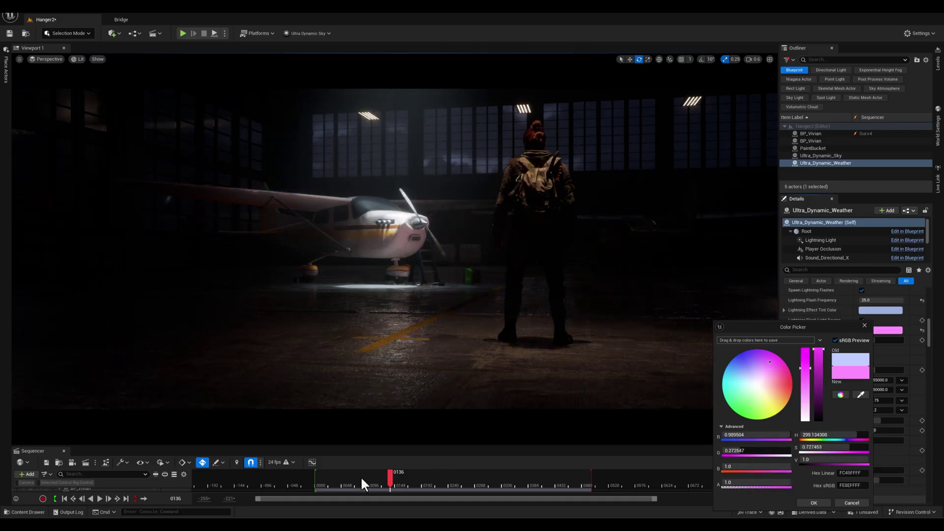
drag(760, 364, 745, 367)
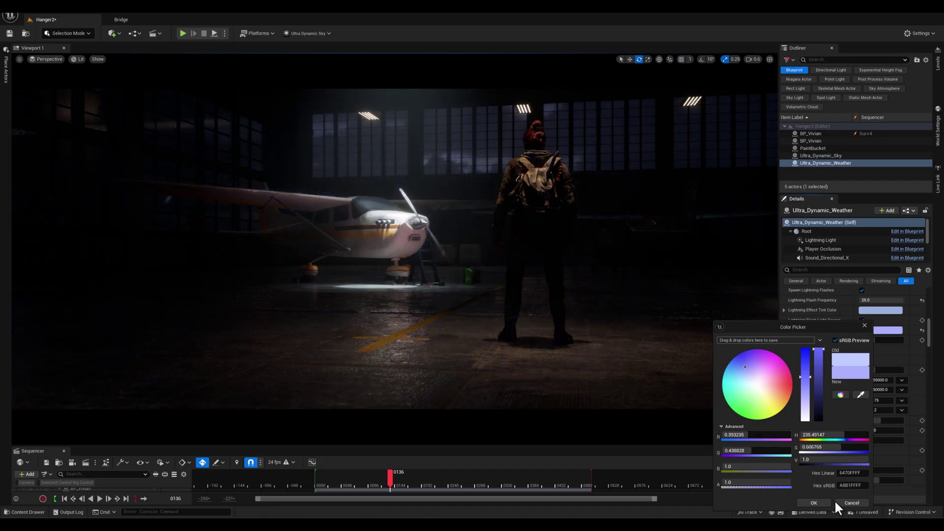
click(818, 502)
Set Lightning Flash Duration to 1.320759–7.631201 and play the sequence to preview it
scroll(816, 379, down, 1)
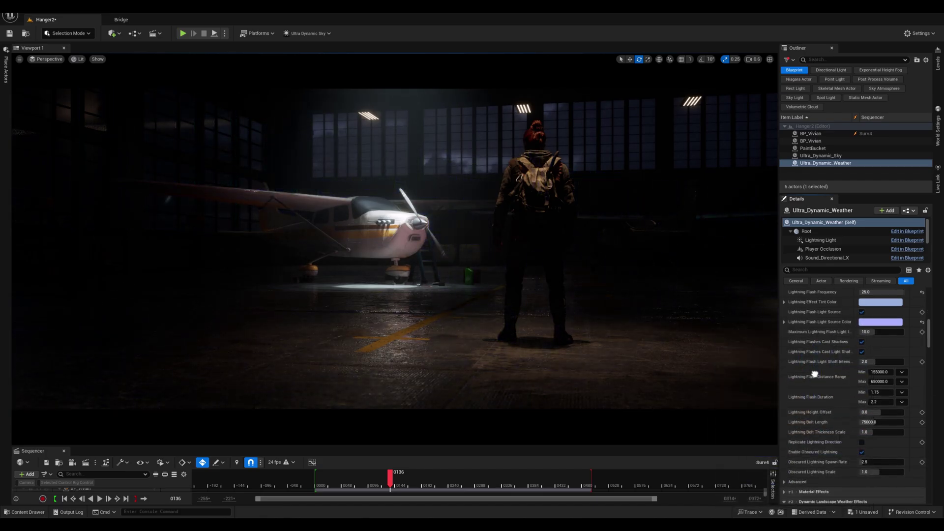
scroll(815, 374, down, 2)
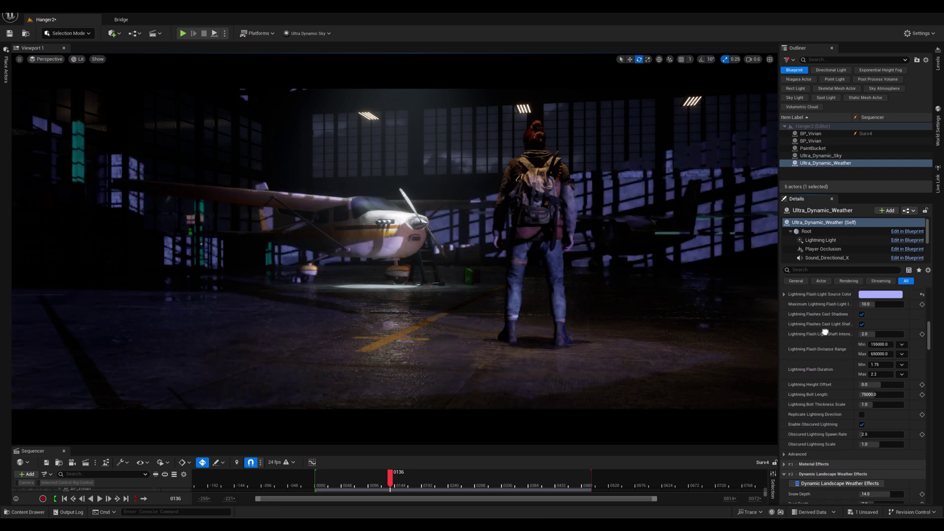
scroll(825, 331, down, 1)
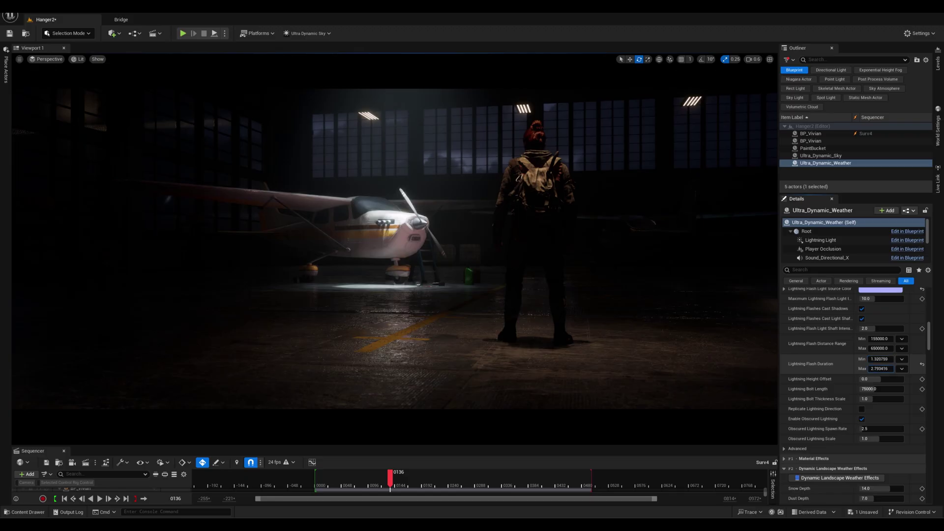
drag(880, 368, 900, 368)
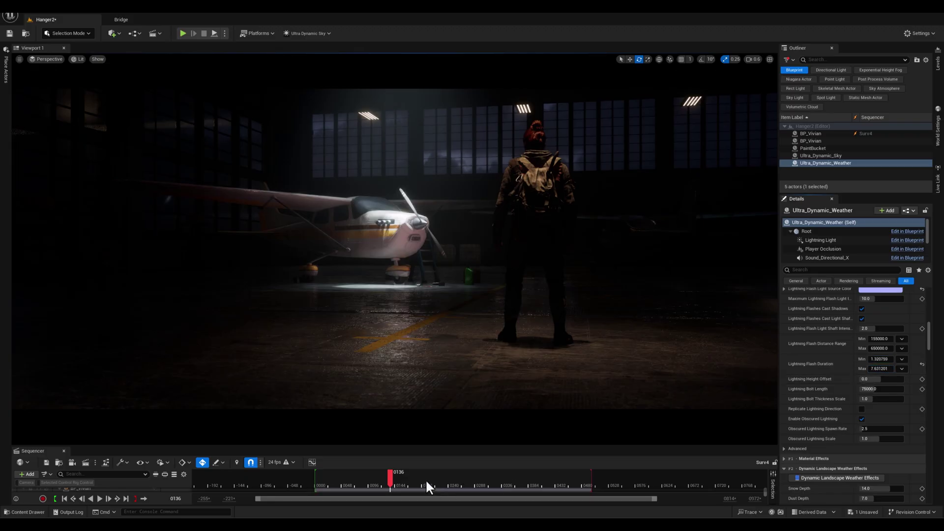
key(space)
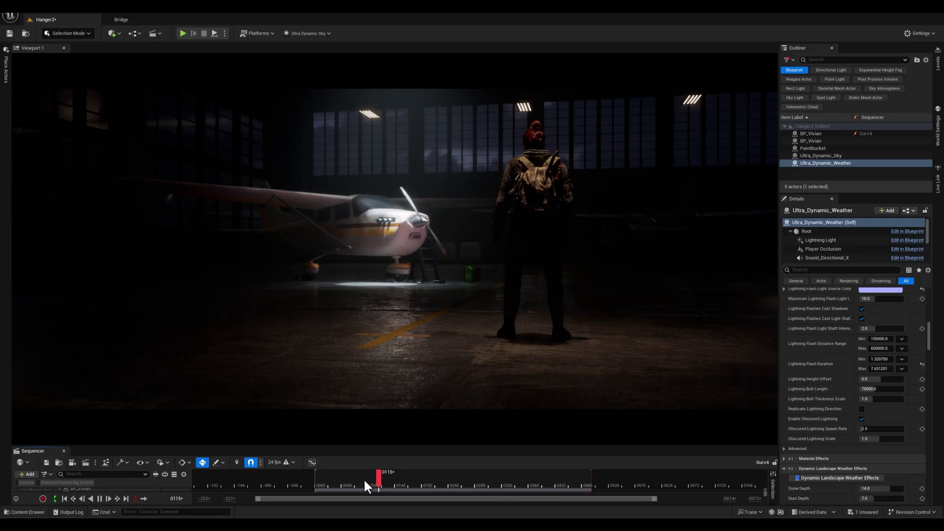